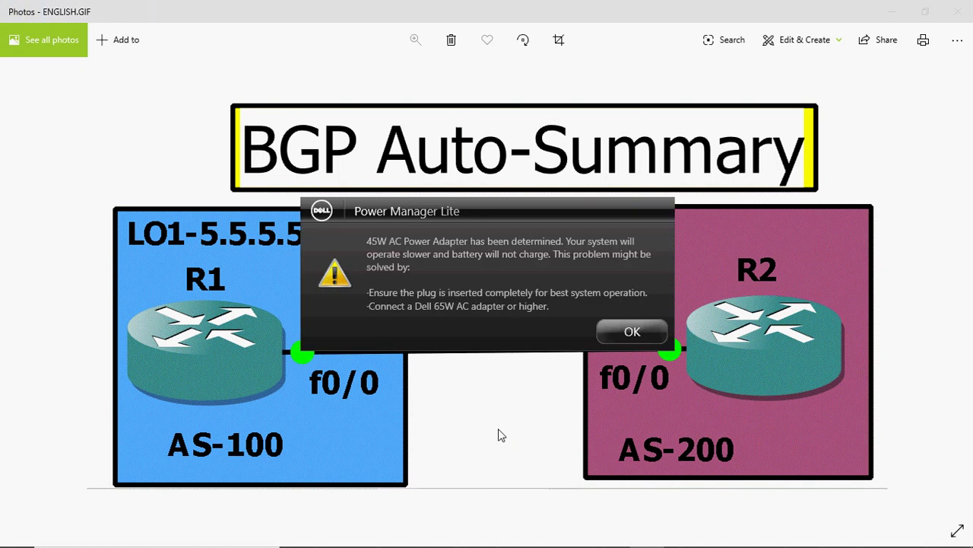
Step: Close the power adapter warning to reveal the full BGP Auto-Summary topology diagram
click(630, 332)
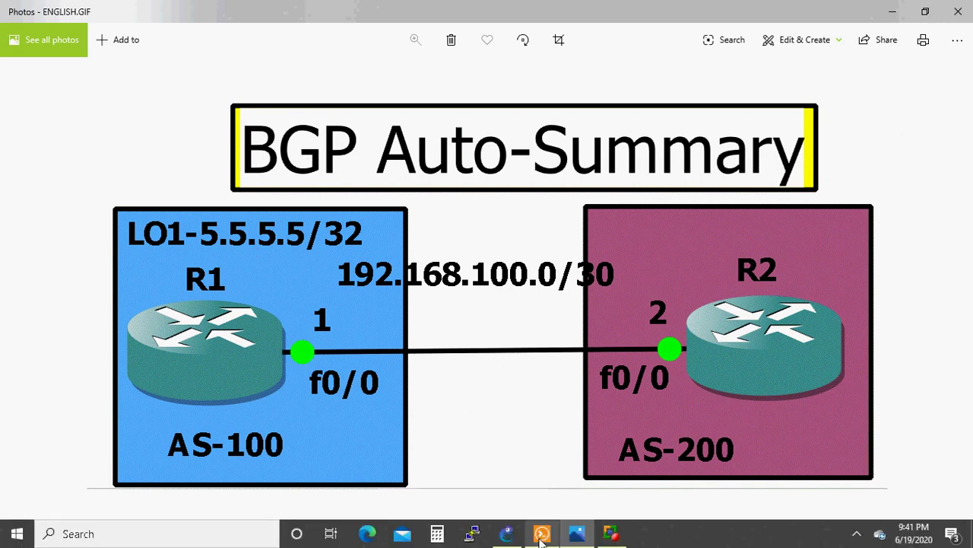
Step: On R1's session, highlight the interface addresses, BGP AS 100 configuration and no auto-summary line
click(541, 534)
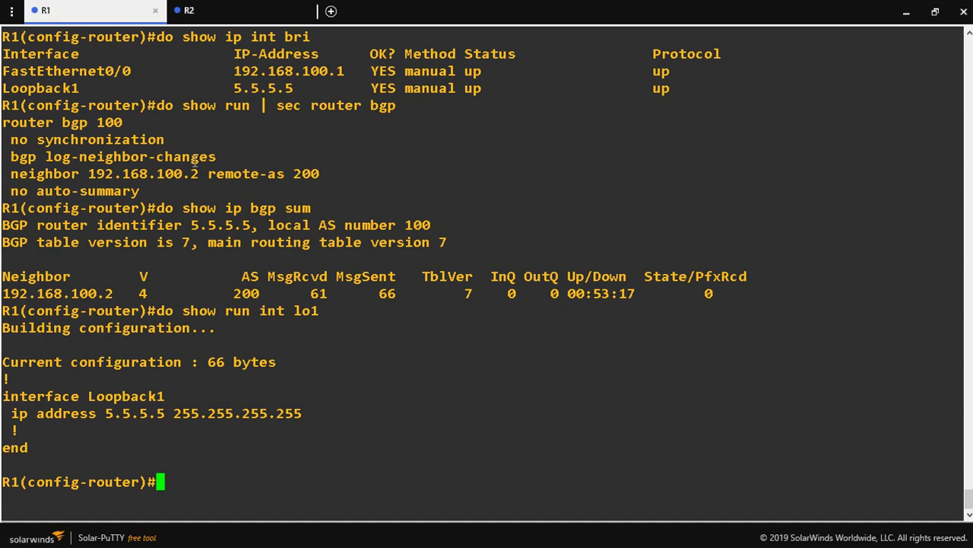
drag(30, 73, 495, 98)
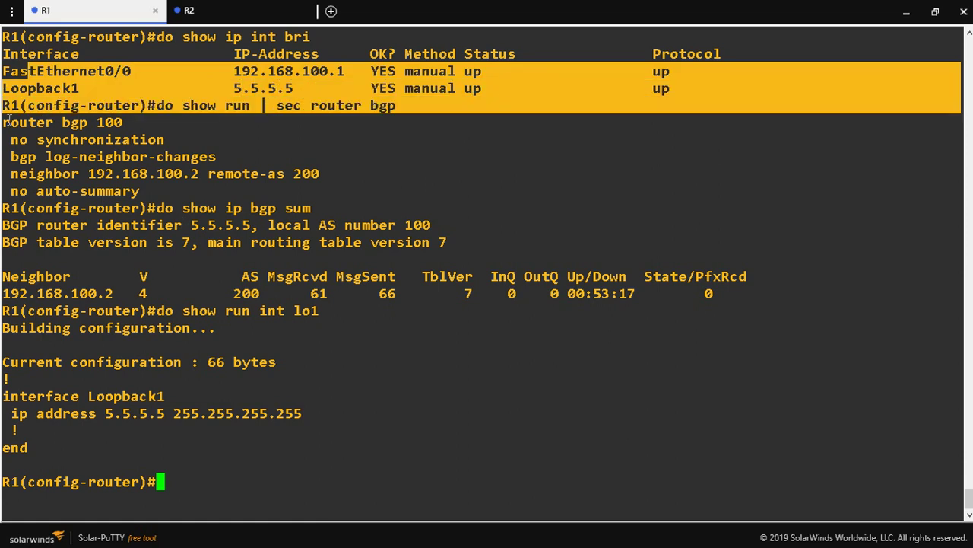
drag(5, 122, 306, 214)
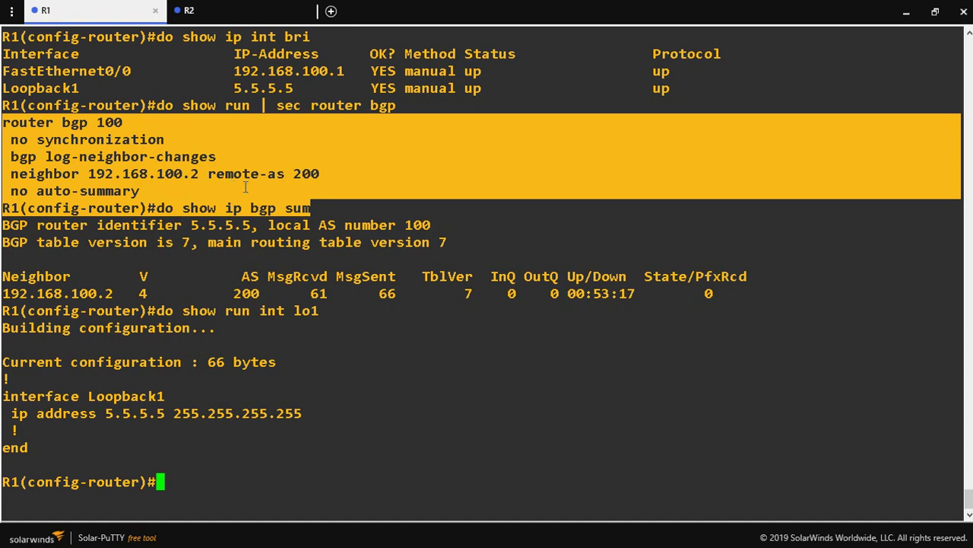
drag(6, 264, 749, 314)
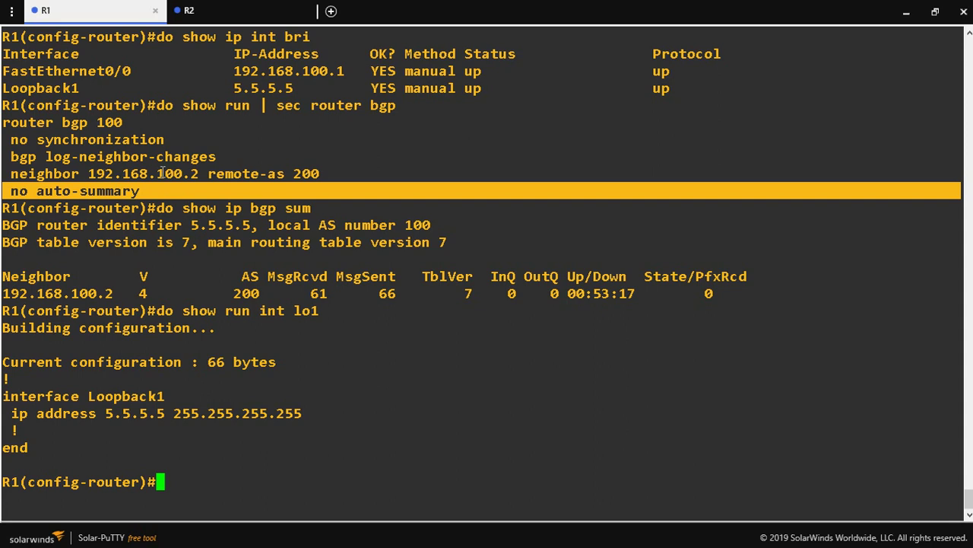
Step: Add 'network 5.0.0.0' to R1's BGP, then confirm 5.0.0.0 is absent from its BGP table
text(net)
key(Tab)
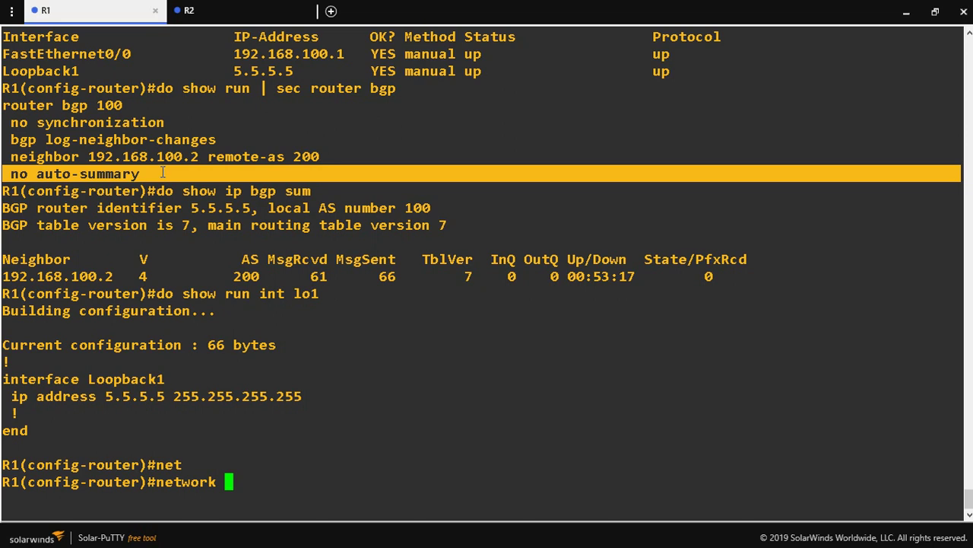
text(5.0.0.)
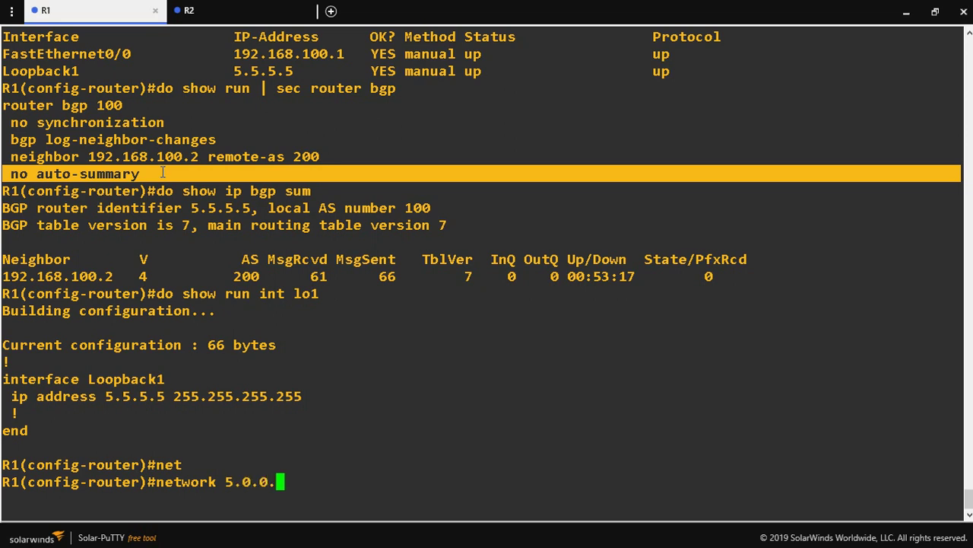
text(0)
key(Return)
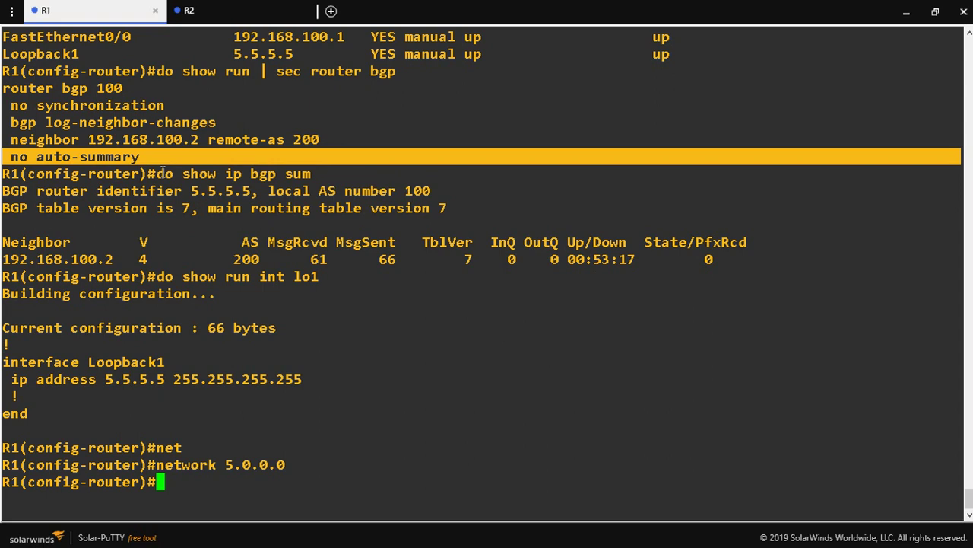
text(do show)
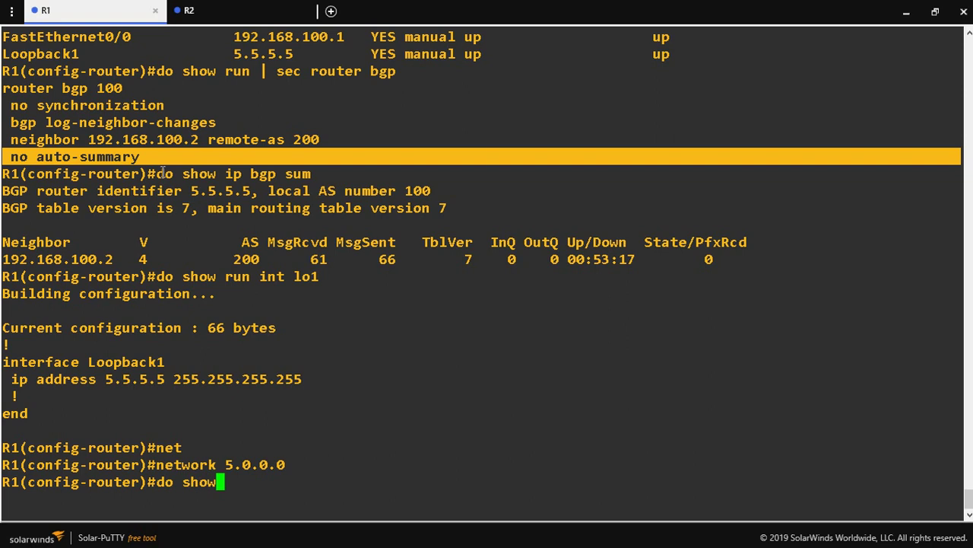
text( ip bgp )
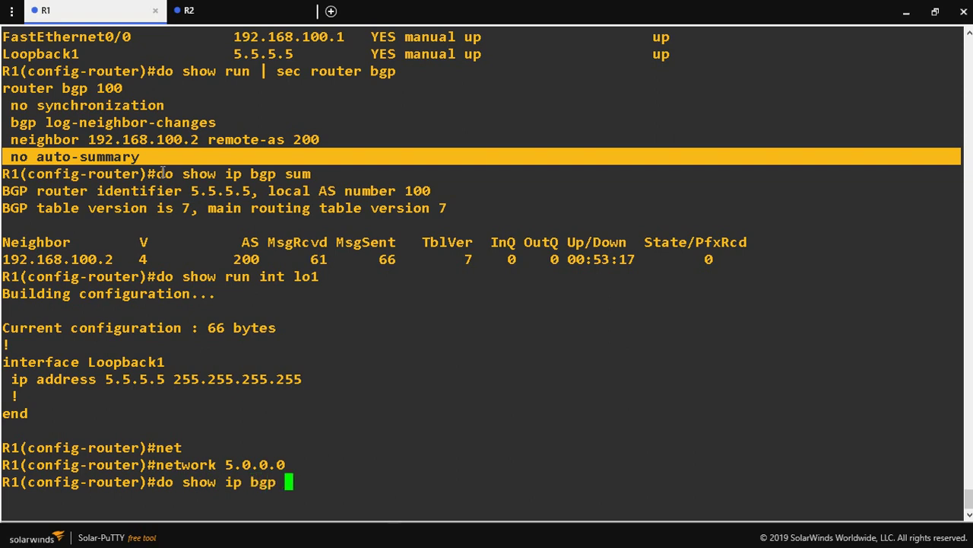
text(5.0.0.0)
key(Return)
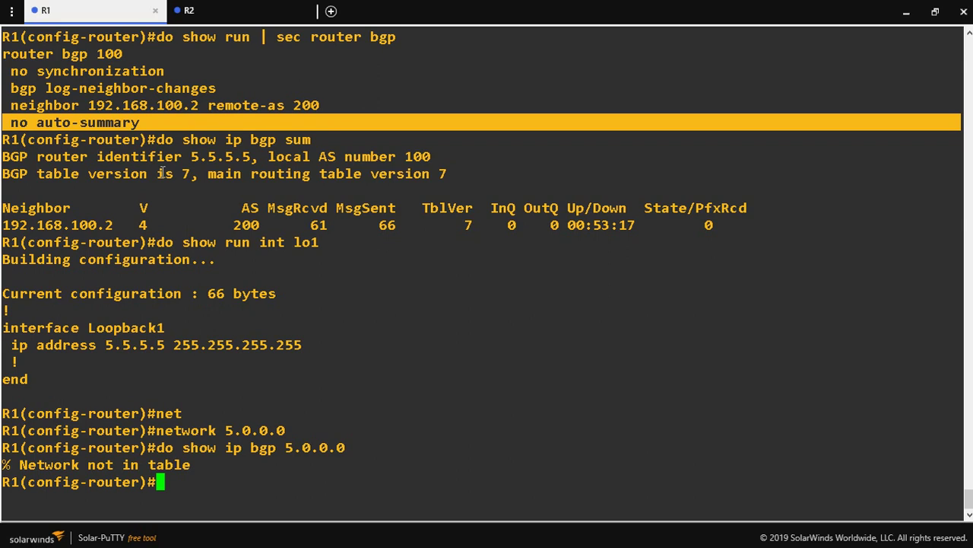
Step: Enable auto-summary on R1's BGP and verify 5.0.0.0/8 now appears with 'do show ip bgp 5.0.0.0'
text(w)
key(BackSpace)
text(Aut)
key(Tab)
key(Return)
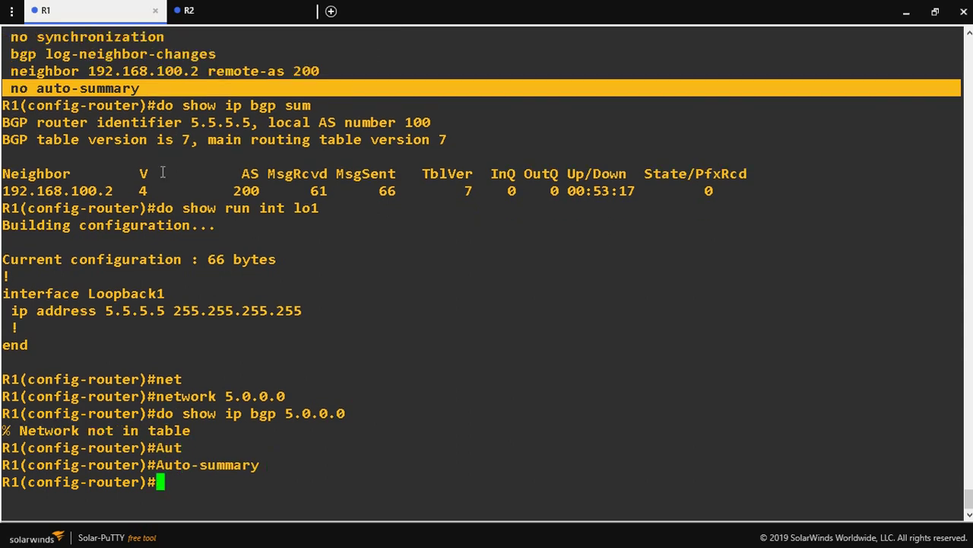
text(do show ip )
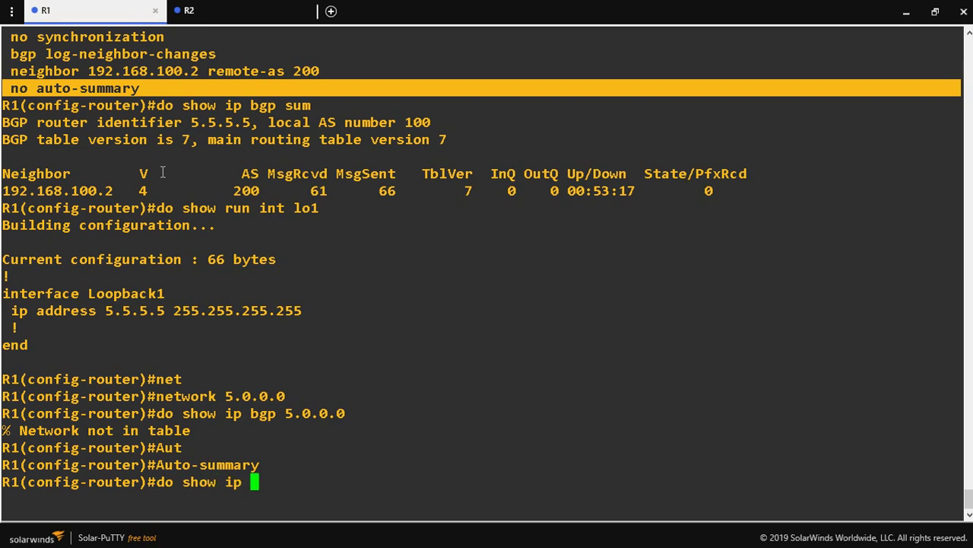
text(bgp 5.0.0.0)
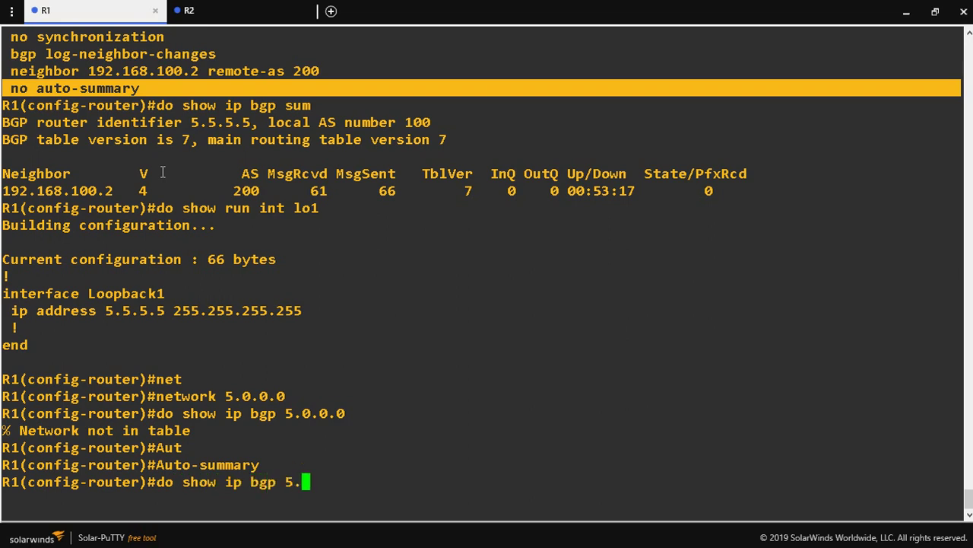
key(Return)
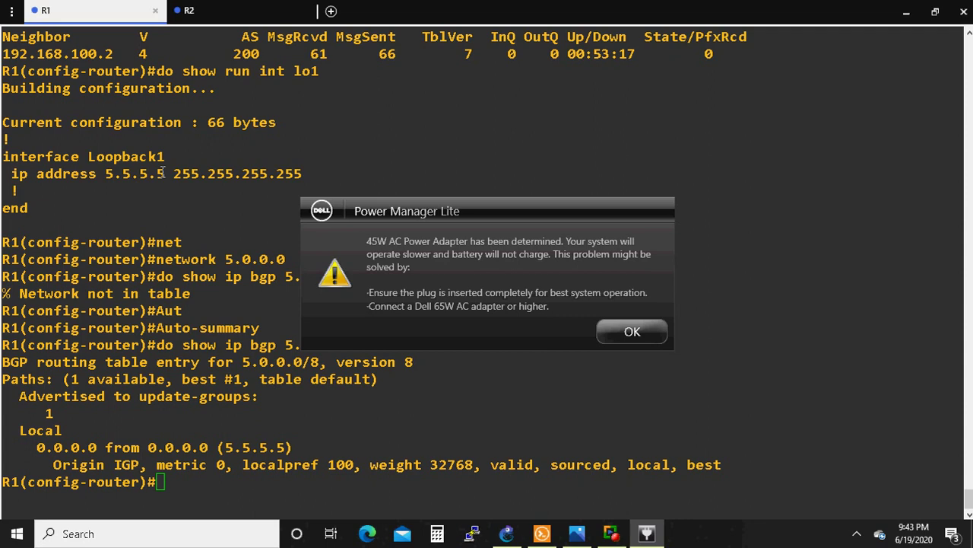
Step: Dismiss the Dell Power Manager Lite warning over R1's 5.0.0.0/8 BGP entry
click(629, 328)
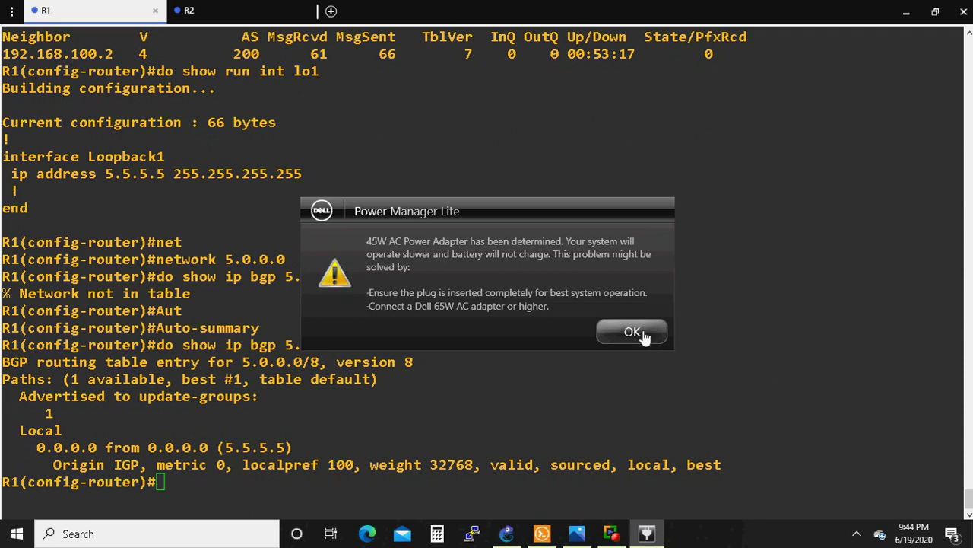
click(643, 334)
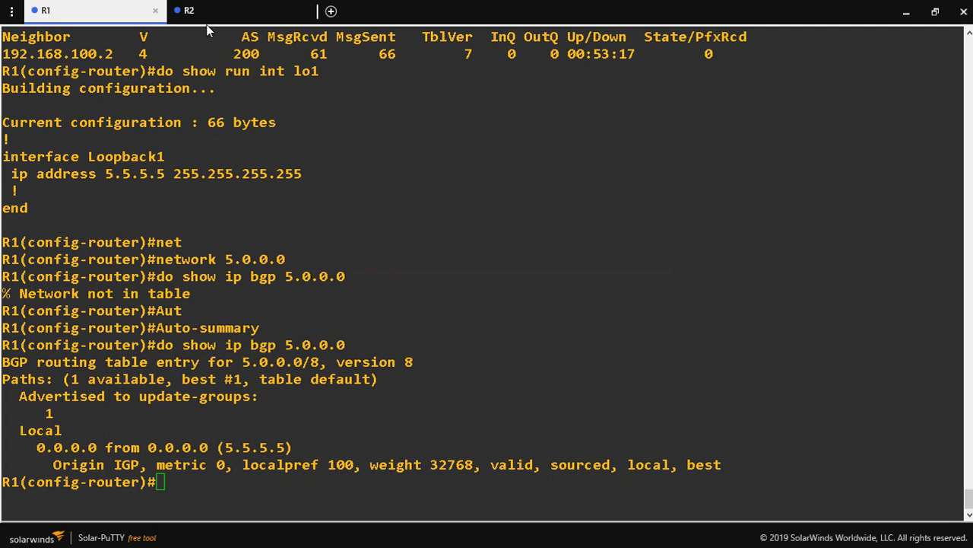
Step: On R2, display the BGP table and highlight the 5.0.0.0 entry learned from 192.168.100.1
click(220, 12)
text(d)
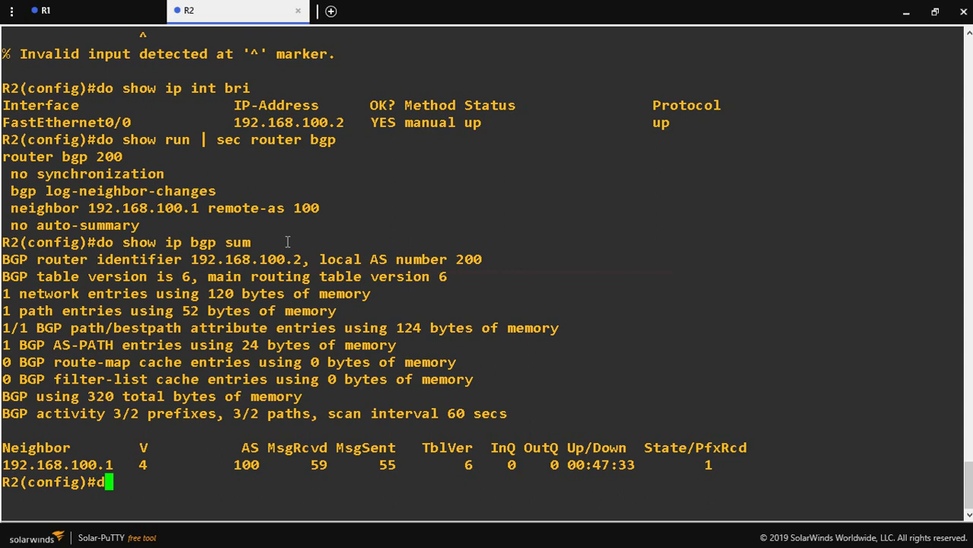
text(o show ip bgp)
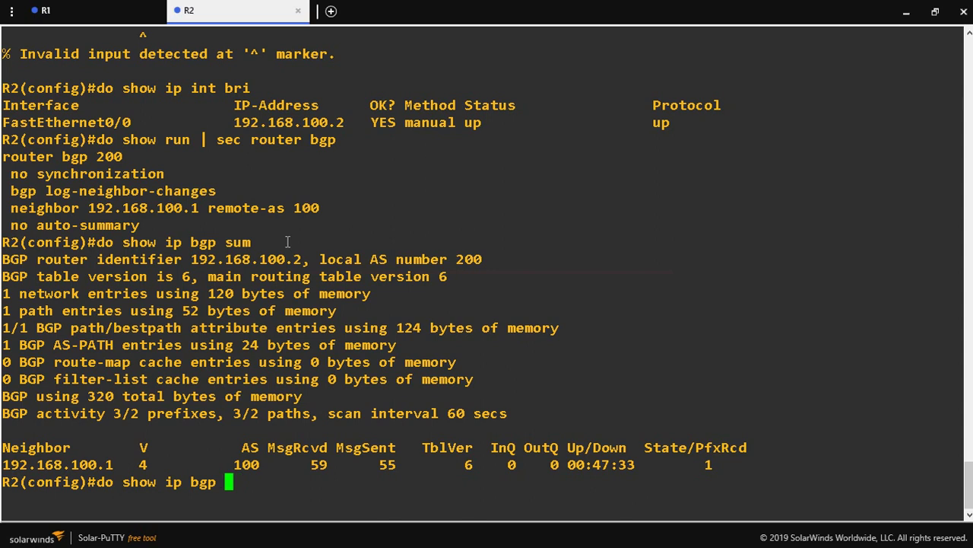
key(Return)
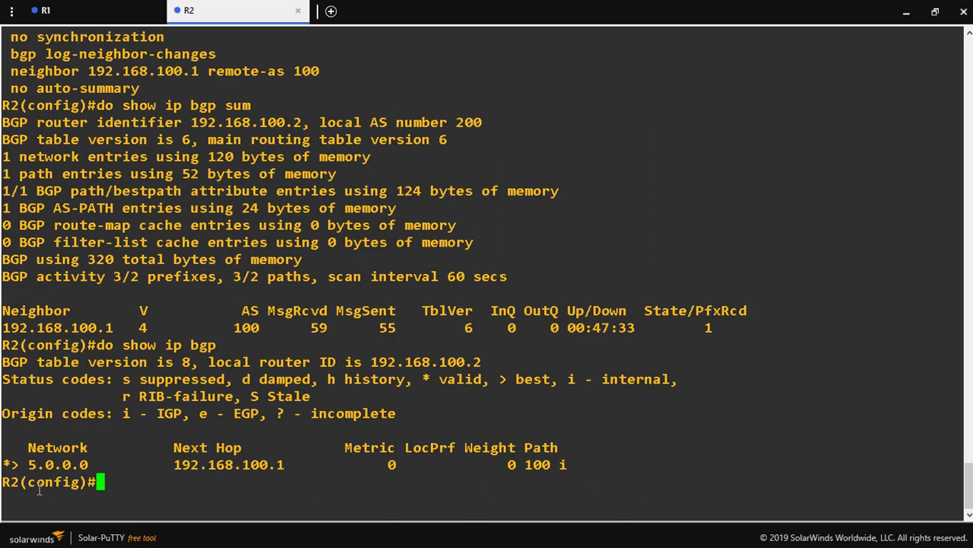
drag(4, 464, 396, 465)
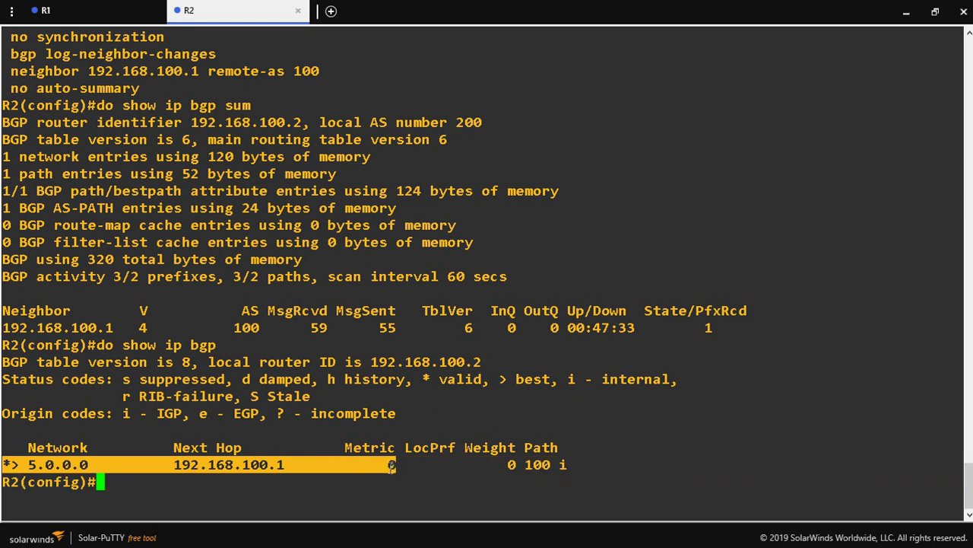
Step: Run 'do show ip route bgp' on R2 and highlight the 5.0.0.0/8 [20/0] route
text(do show ip bgp)
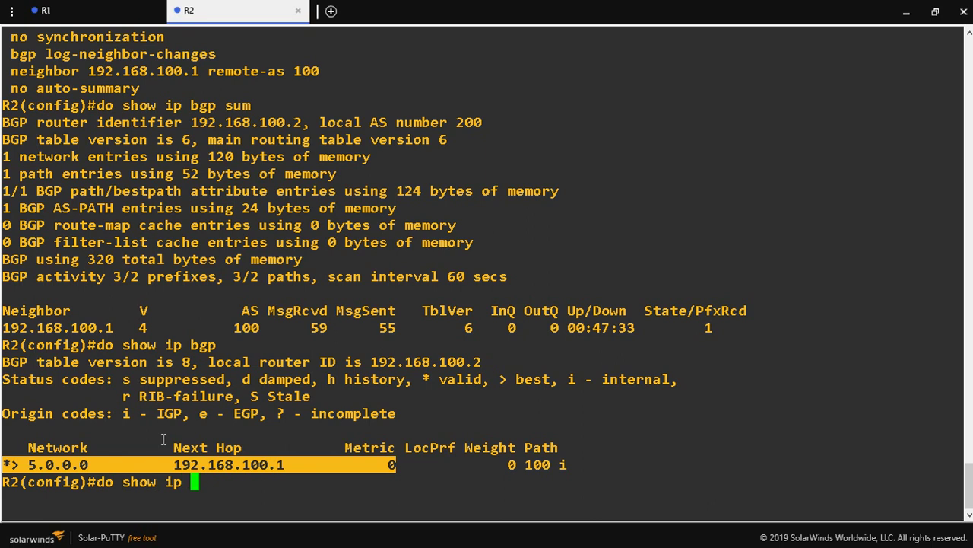
key(BackSpace)
key(BackSpace)
key(BackSpace)
text(route bgp)
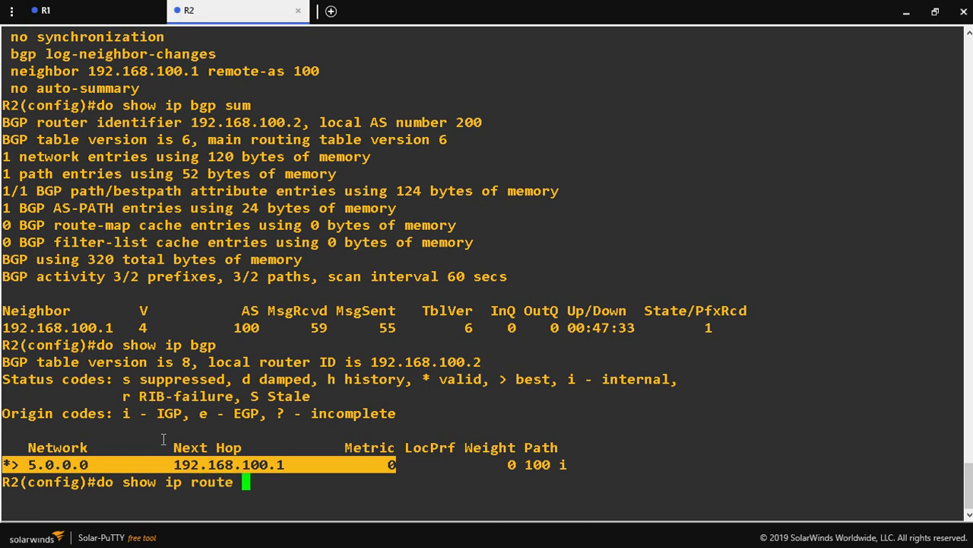
key(Return)
drag(59, 464, 528, 421)
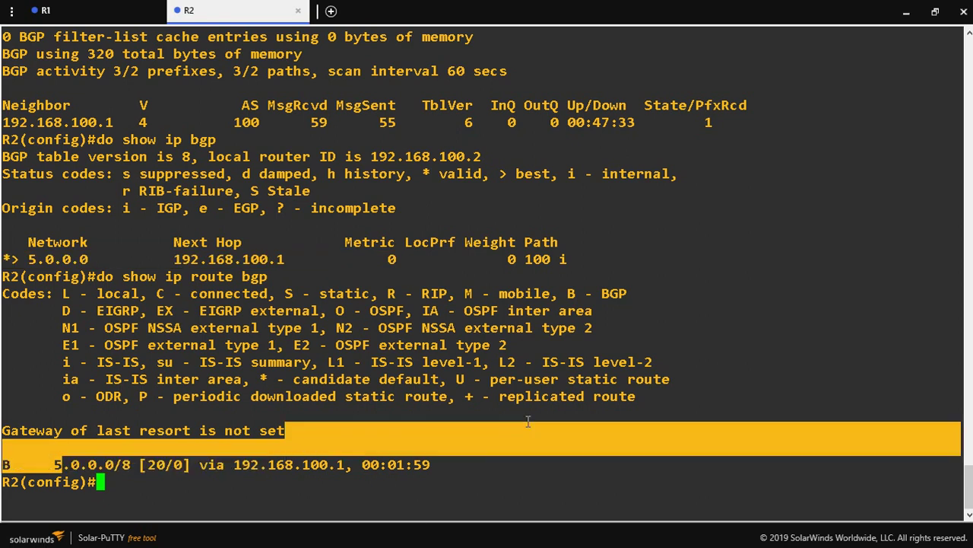